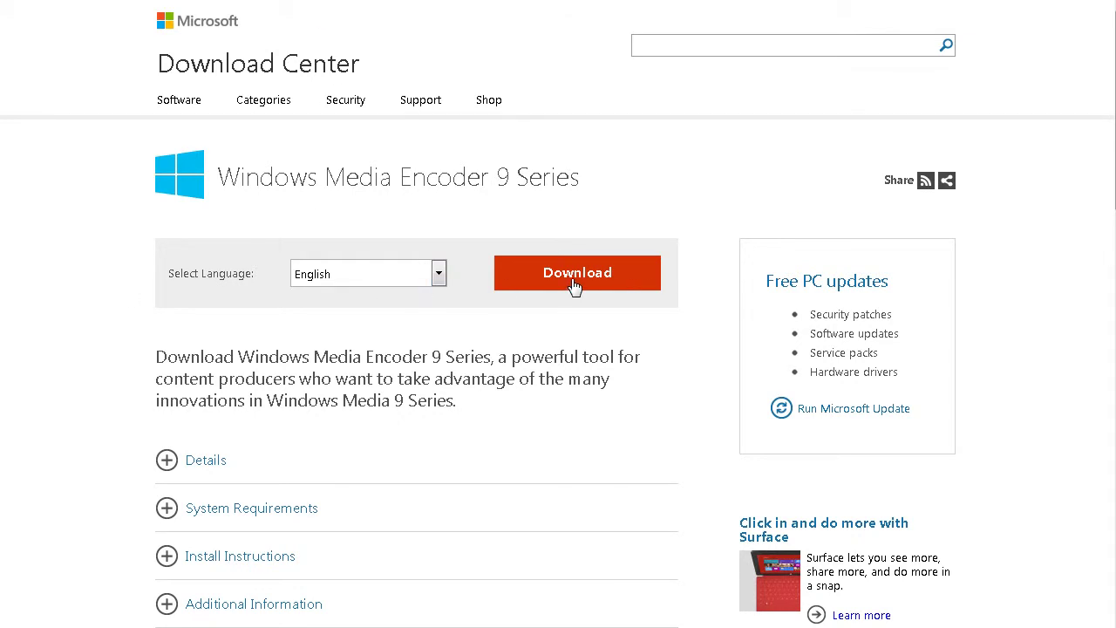
Review the encoder's System Requirements, then start the Windows Media Encoder 9 Series download.
{"action": "scroll", "coordinate": [576, 288], "scroll_direction": "down", "scroll_amount": 2}
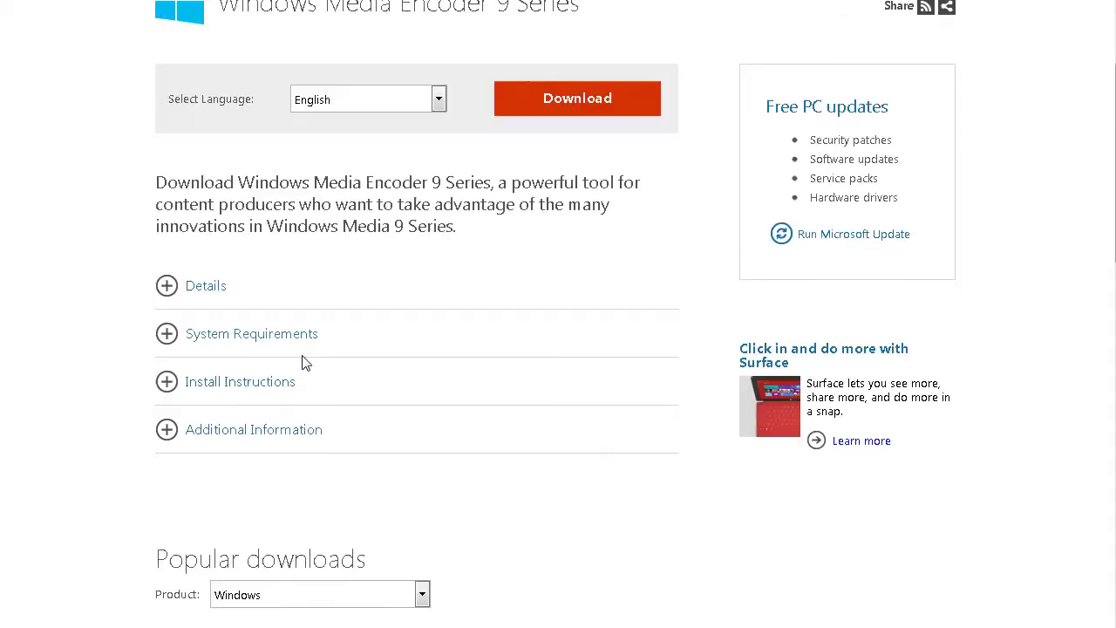
{"action": "left_click", "coordinate": [167, 337]}
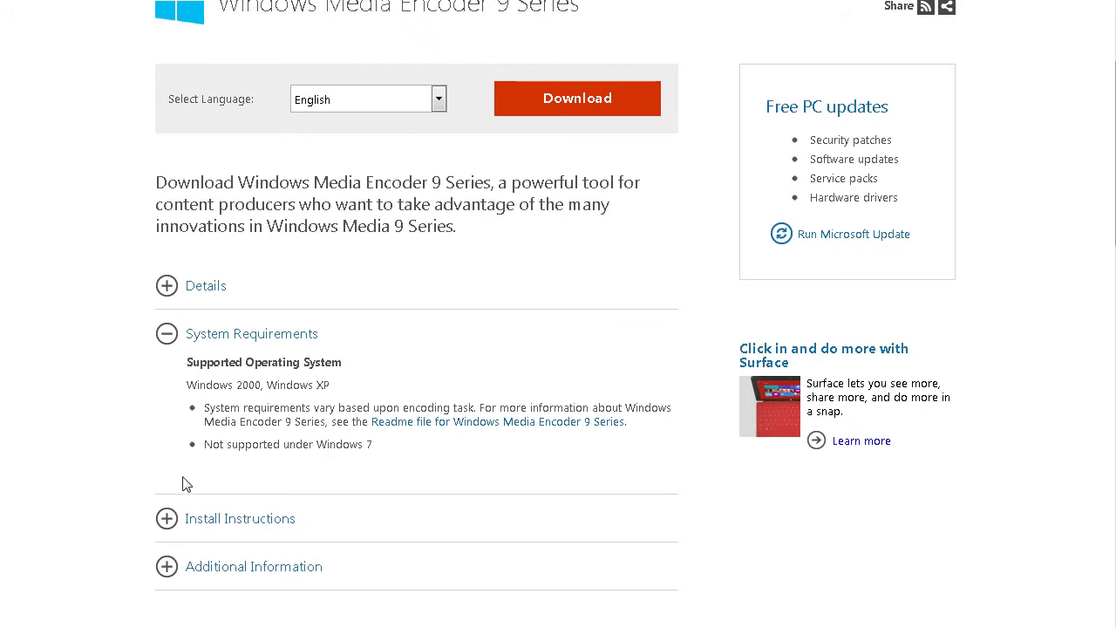
{"action": "scroll", "coordinate": [384, 488], "scroll_direction": "up", "scroll_amount": 2}
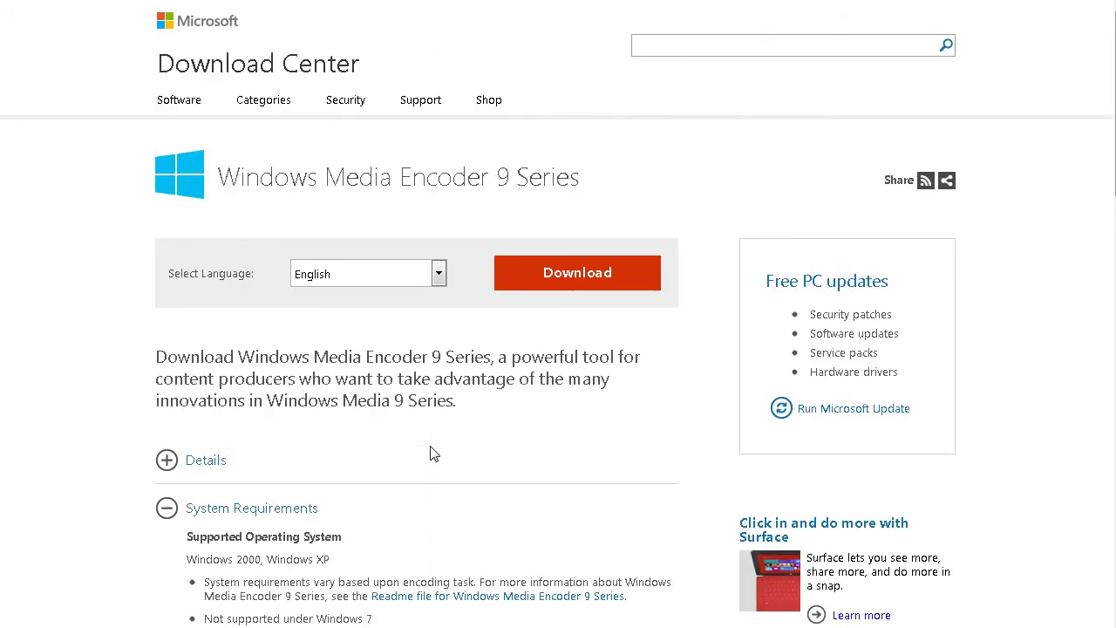
{"action": "left_click", "coordinate": [547, 277]}
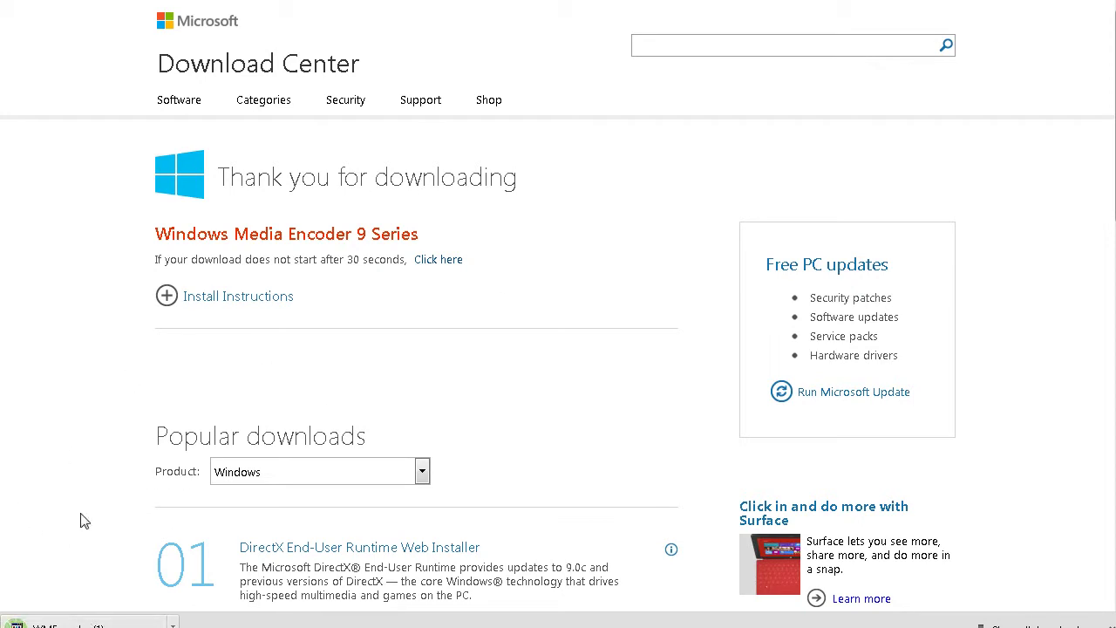
Run WMEncoder (1).exe, accept the licence terms and keep the default install folder.
{"action": "right_click", "coordinate": [103, 620]}
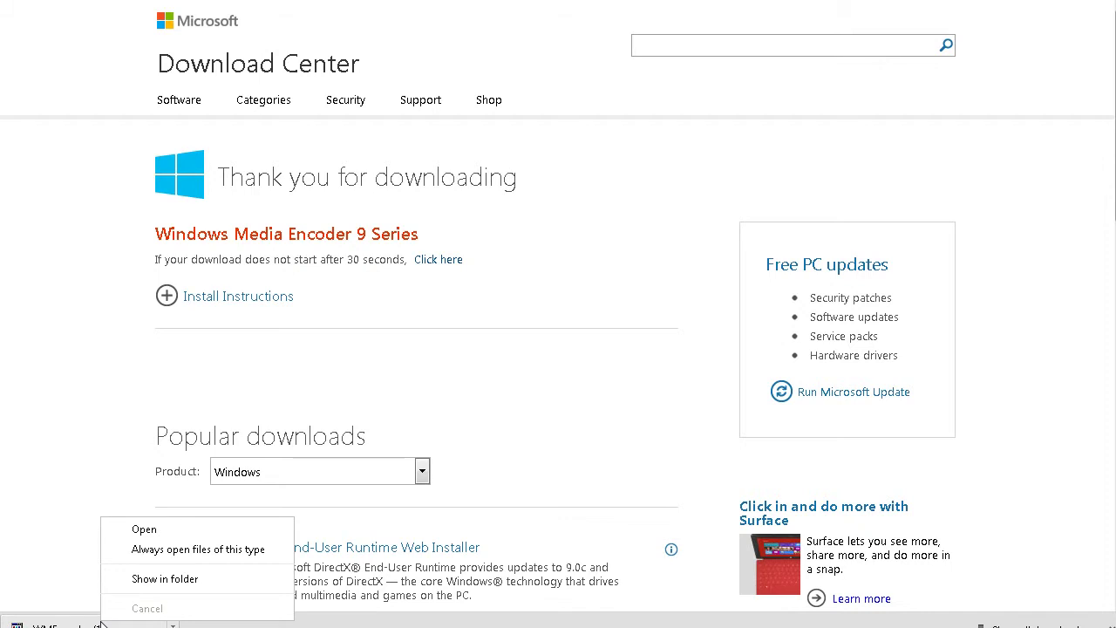
{"action": "left_click", "coordinate": [144, 529]}
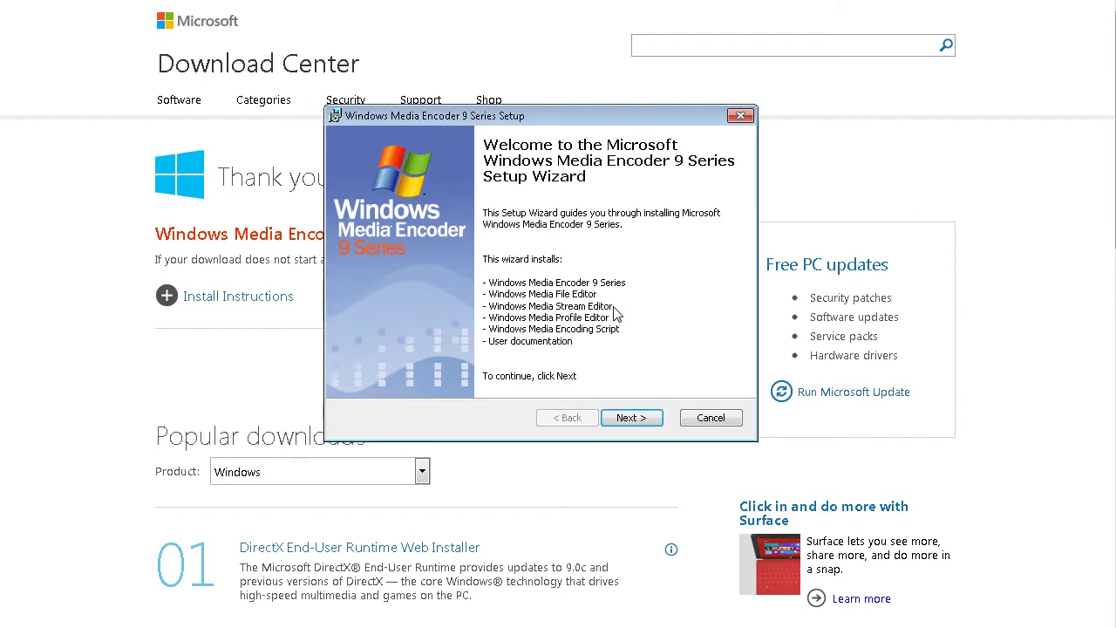
{"action": "left_click", "coordinate": [644, 415]}
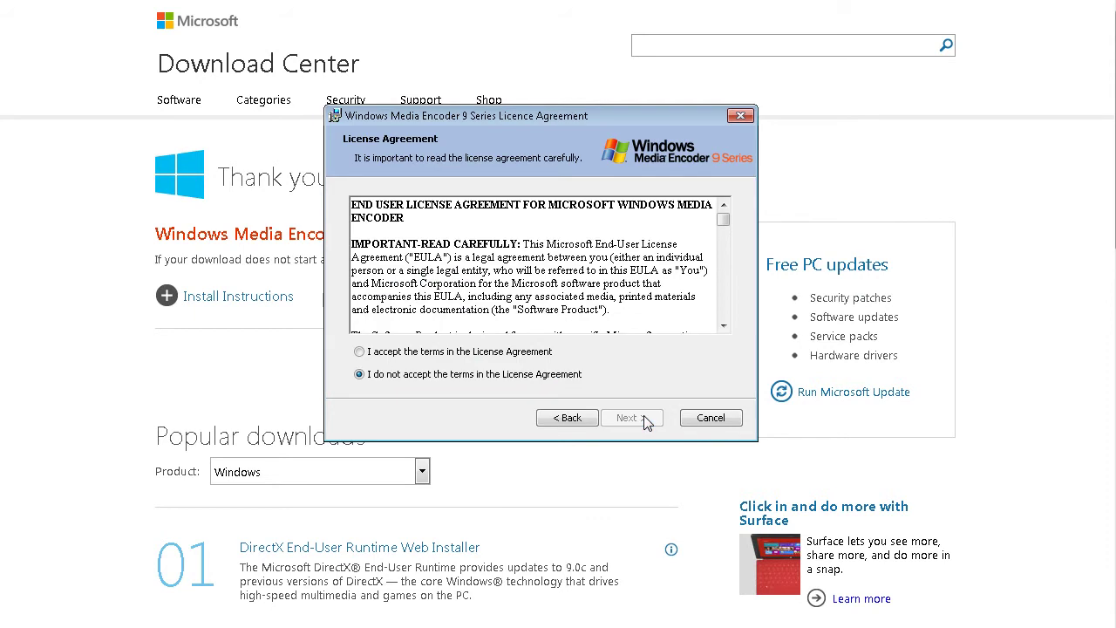
{"action": "left_click", "coordinate": [360, 352]}
{"action": "scroll", "coordinate": [495, 269], "scroll_direction": "down", "scroll_amount": 15}
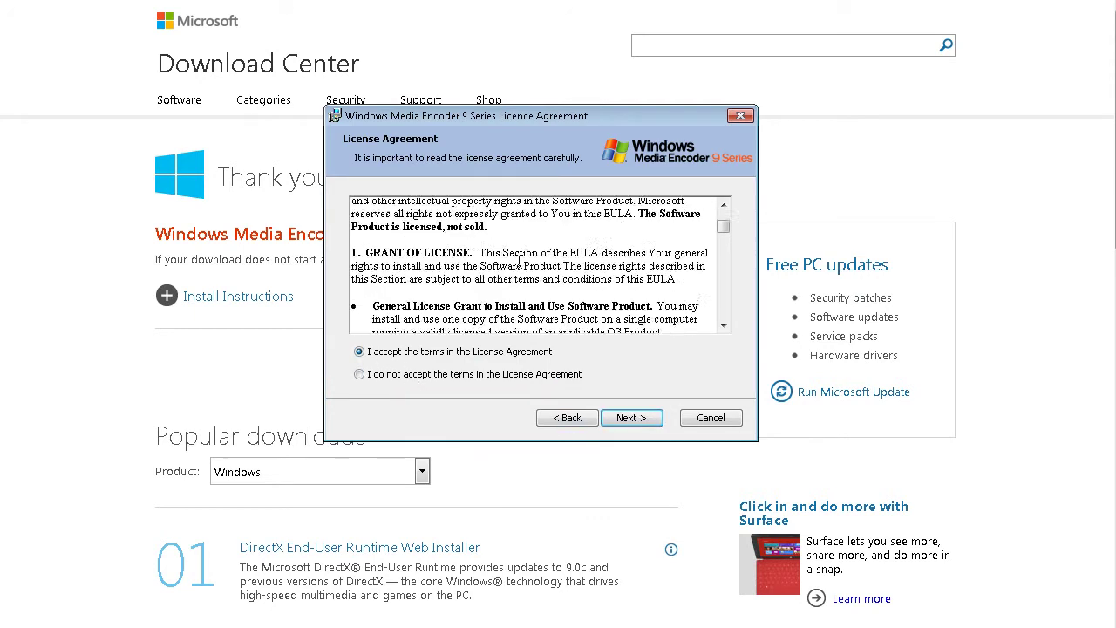
{"action": "left_click", "coordinate": [643, 419]}
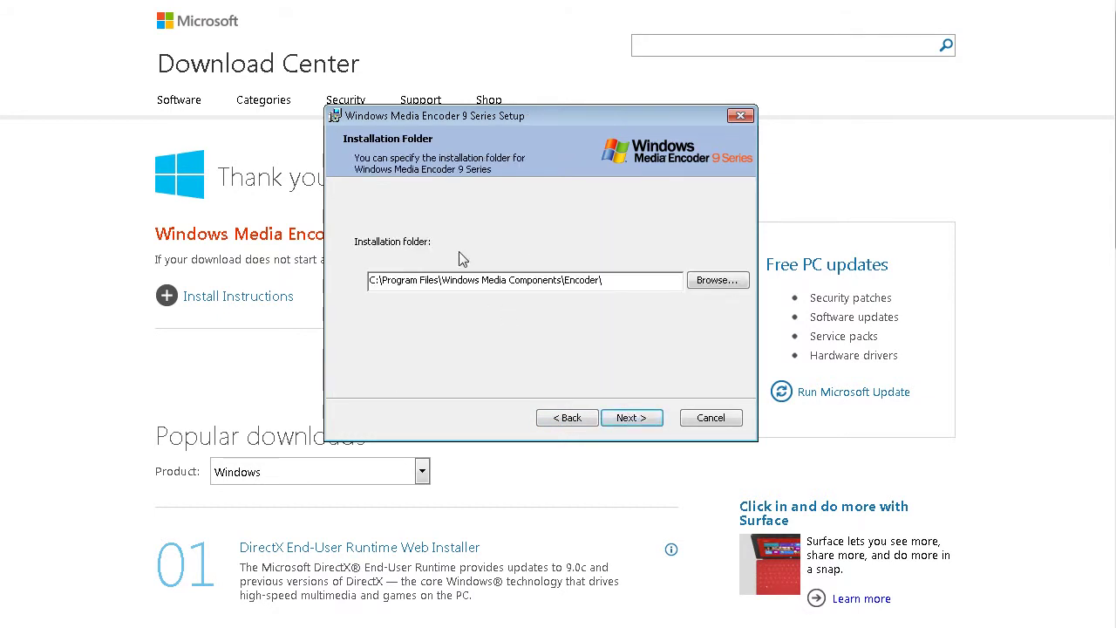
{"action": "left_click", "coordinate": [633, 419]}
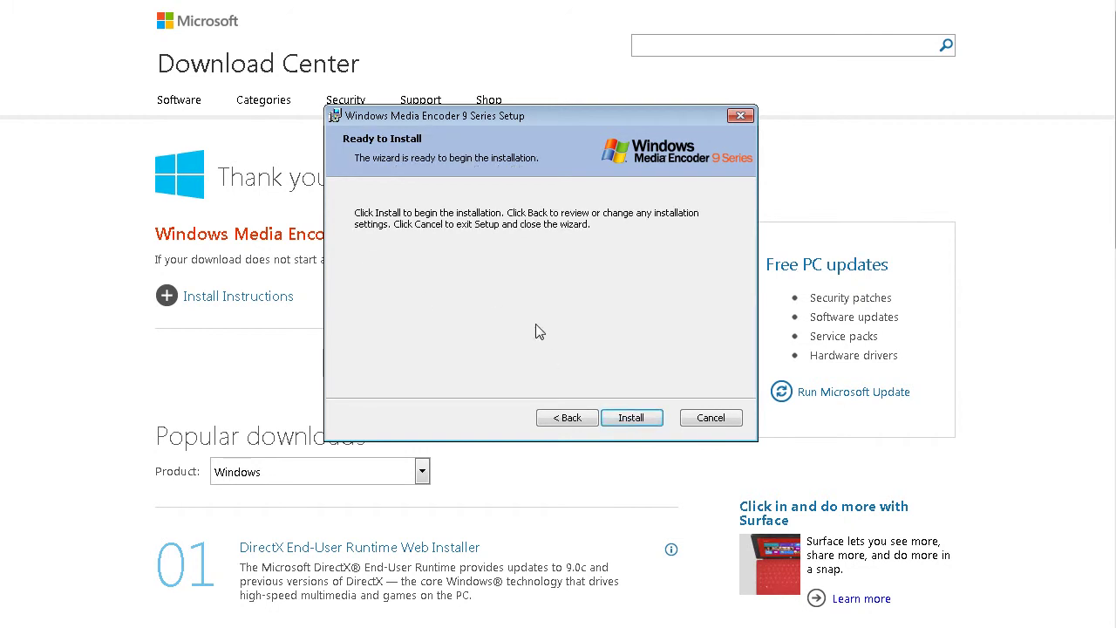
Install Windows Media Encoder 9 Series until the Completing page appears.
{"action": "left_click", "coordinate": [643, 419]}
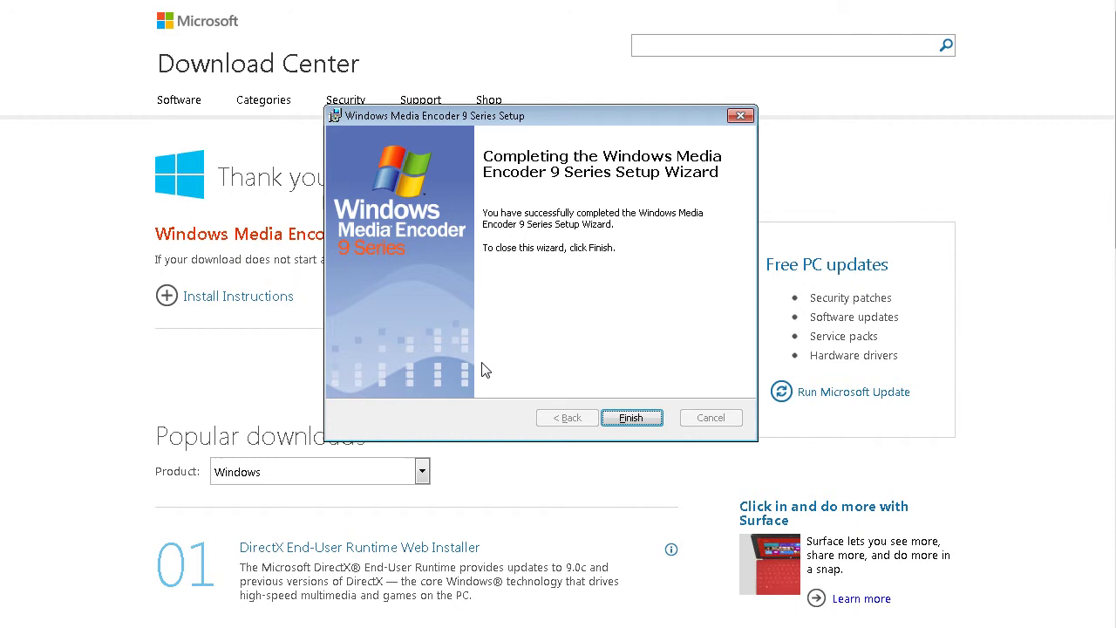
Finish setup and check the shortcut's Windows XP compatibility option, leaving it unchanged.
{"action": "left_click", "coordinate": [644, 419]}
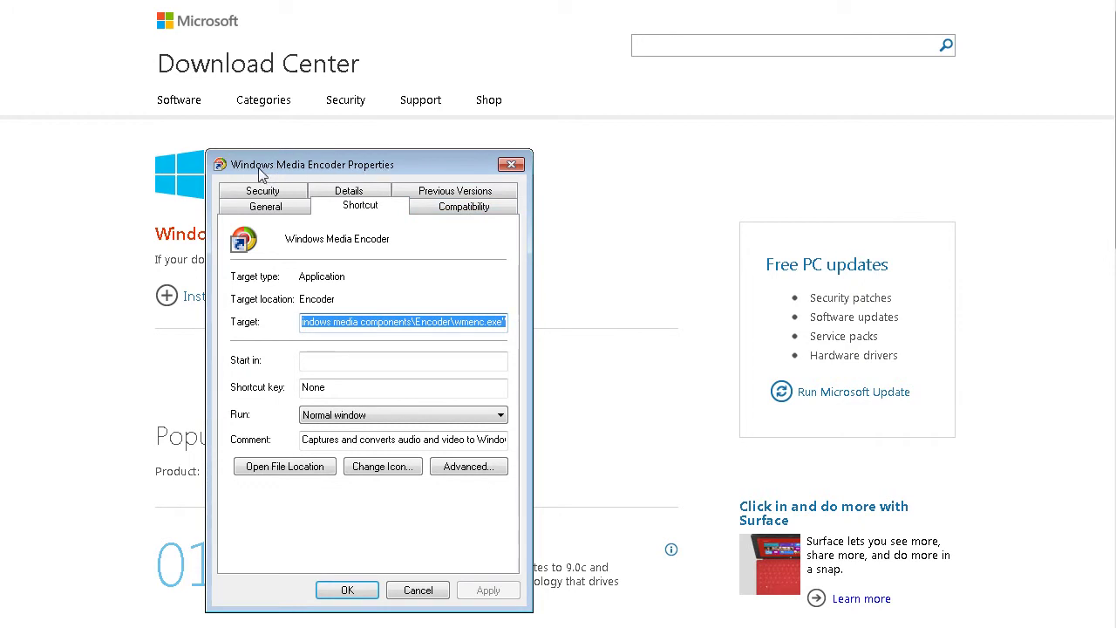
{"action": "left_click", "coordinate": [451, 210]}
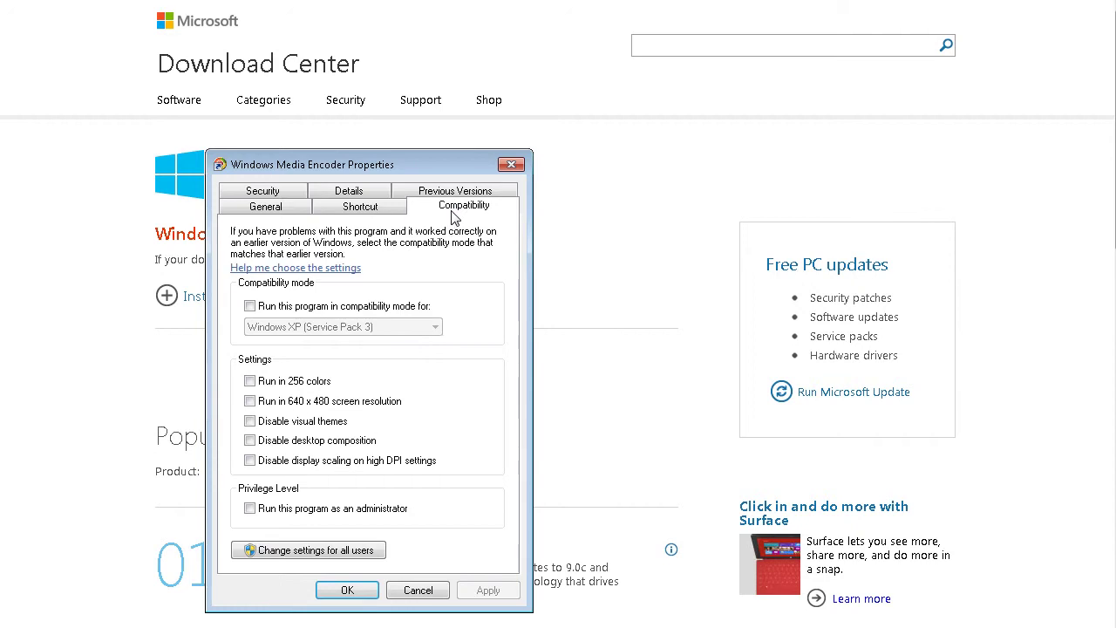
{"action": "left_click", "coordinate": [251, 307]}
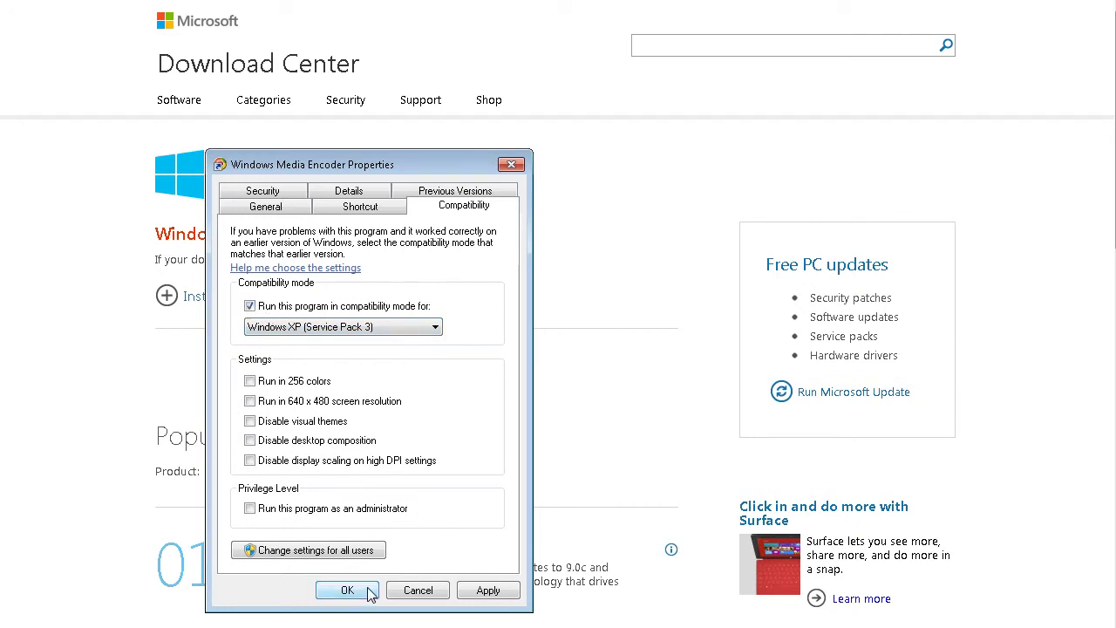
{"action": "left_click", "coordinate": [250, 307]}
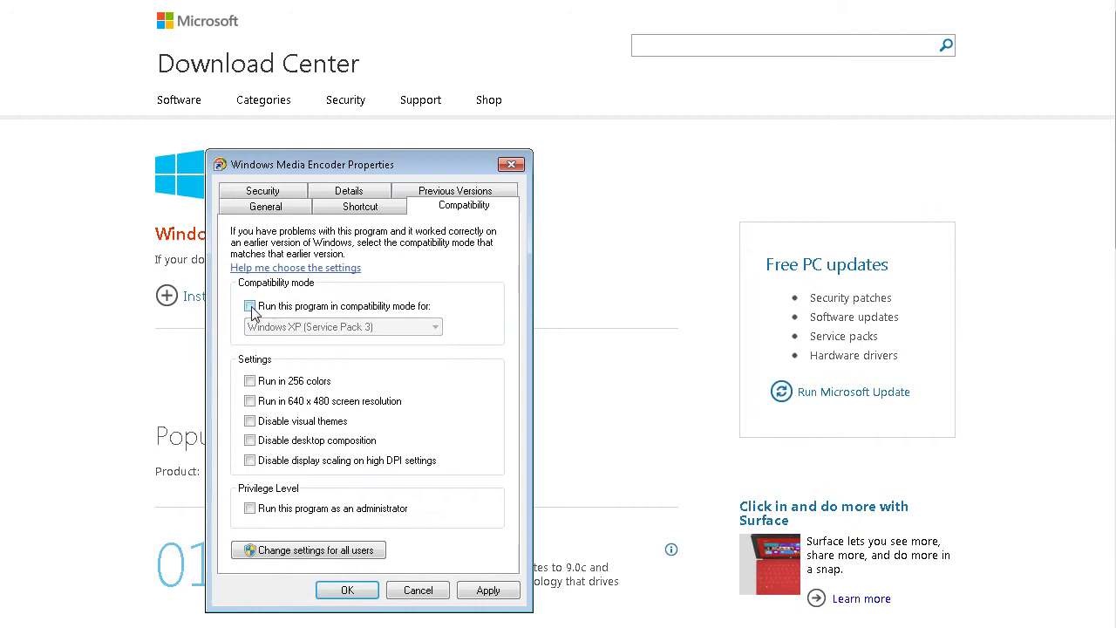
{"action": "left_click", "coordinate": [418, 592]}
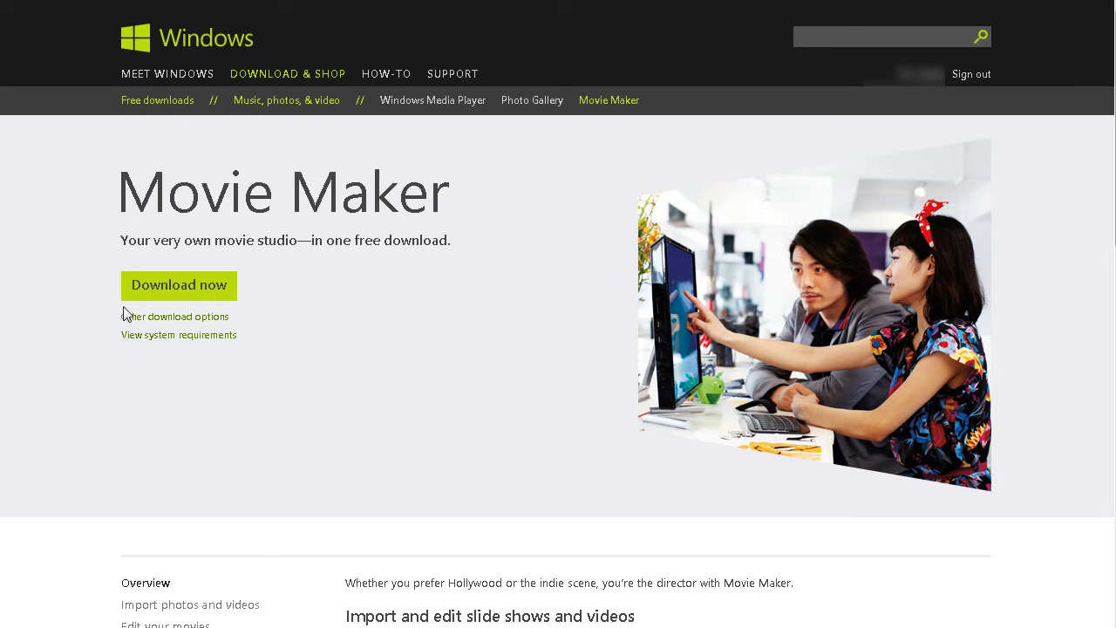
Download the Movie Maker installer and run wlsetup-web.
{"action": "left_click", "coordinate": [192, 288]}
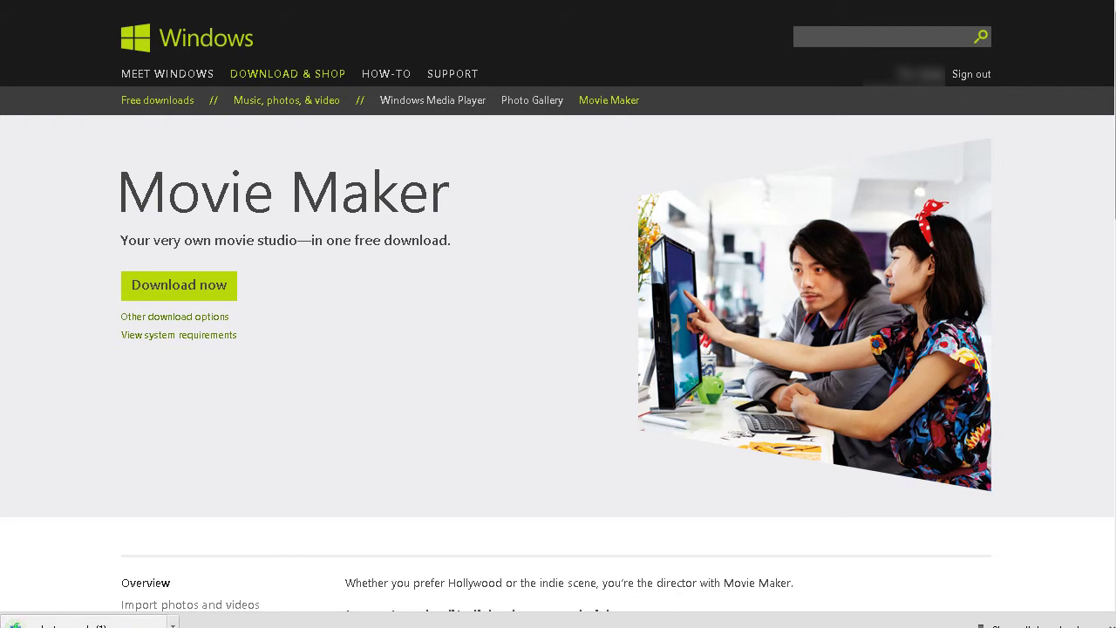
{"action": "right_click", "coordinate": [93, 622]}
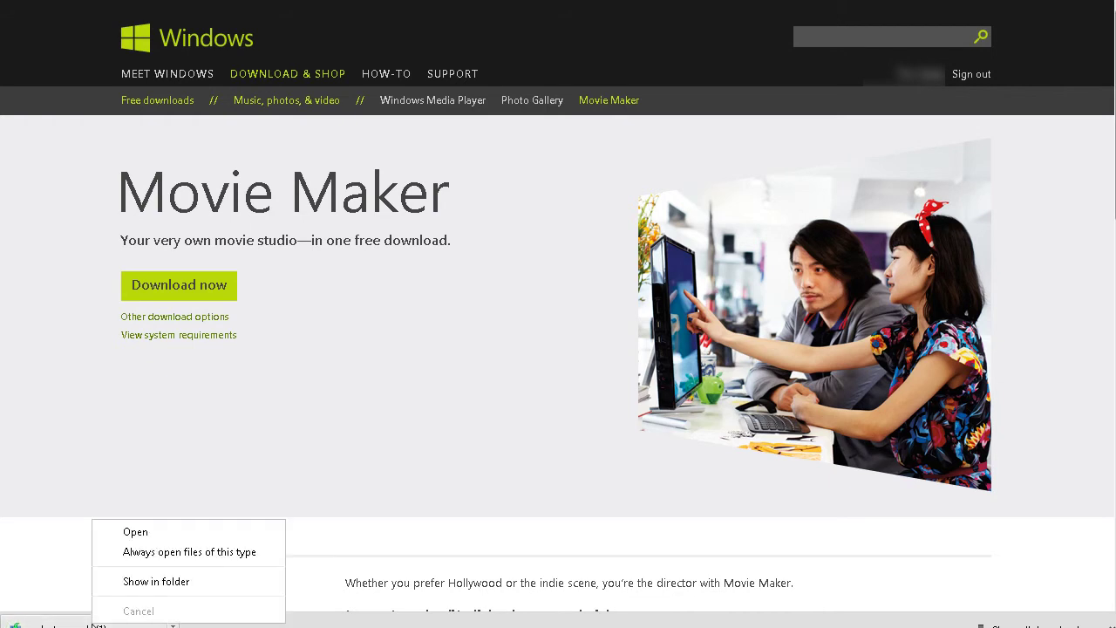
{"action": "left_click", "coordinate": [139, 532]}
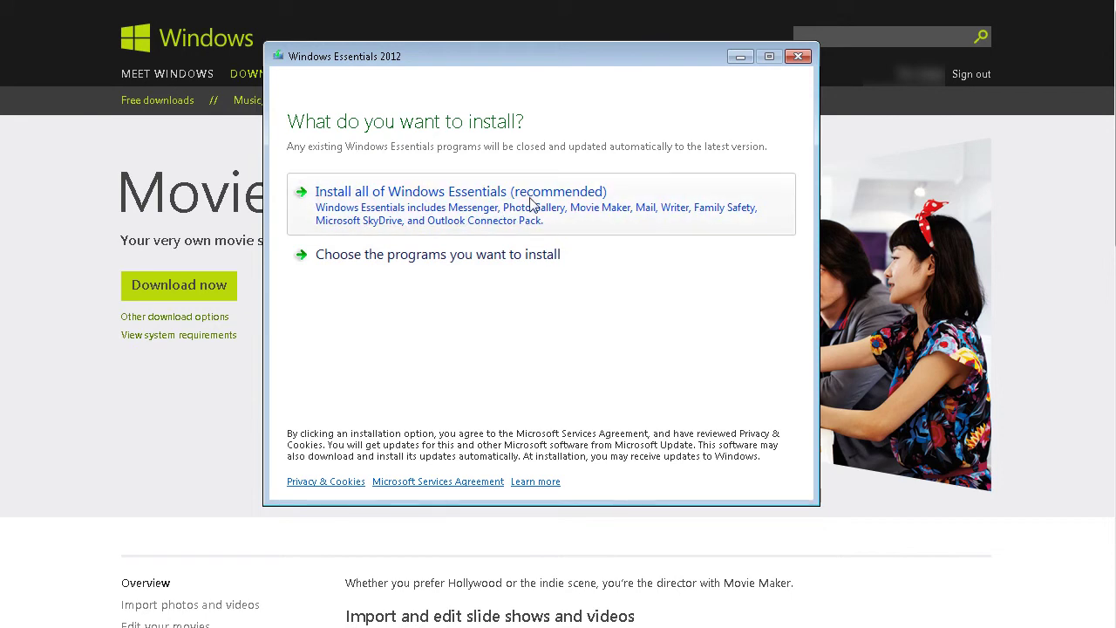
Deselect SkyDrive, Writer, Messenger and Family Safety, then install Photo Gallery and Movie Maker.
{"action": "left_click", "coordinate": [427, 262]}
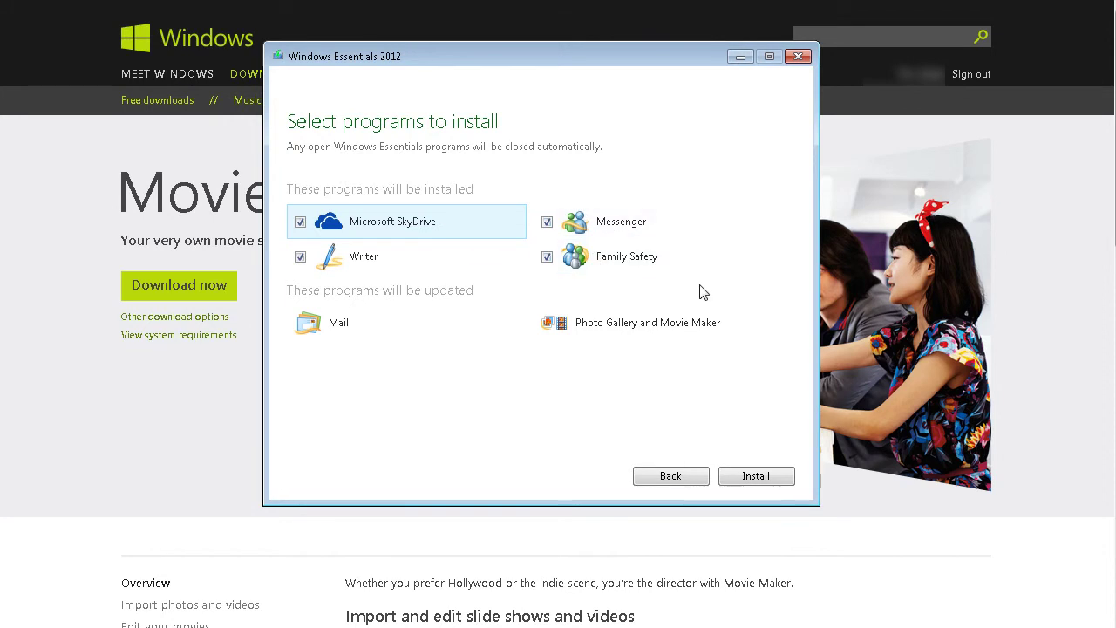
{"action": "left_click", "coordinate": [301, 223]}
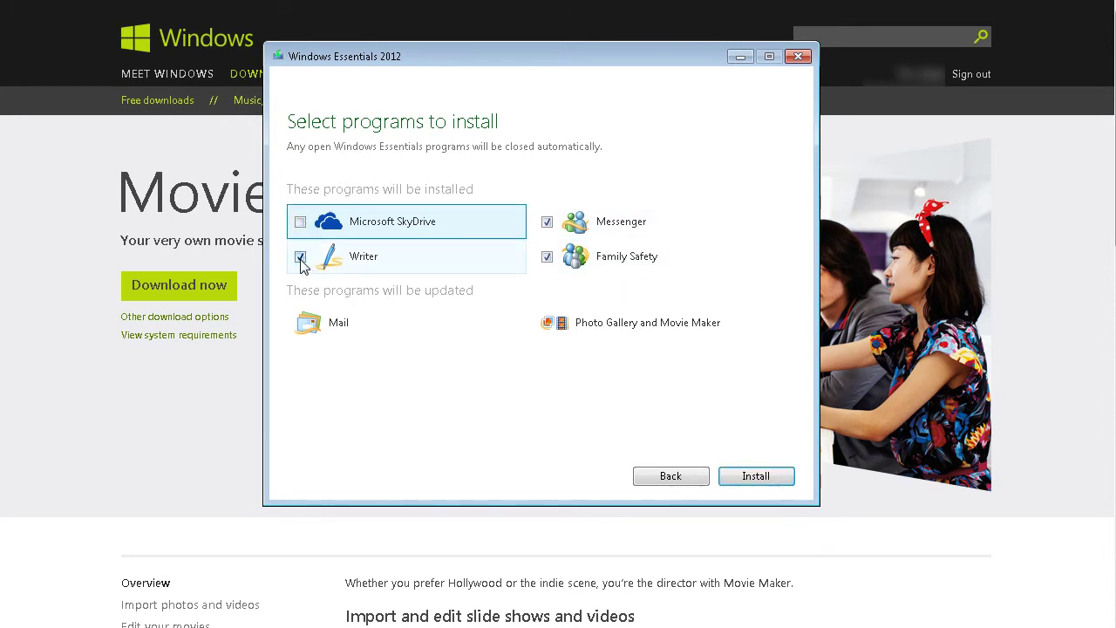
{"action": "left_click", "coordinate": [301, 257]}
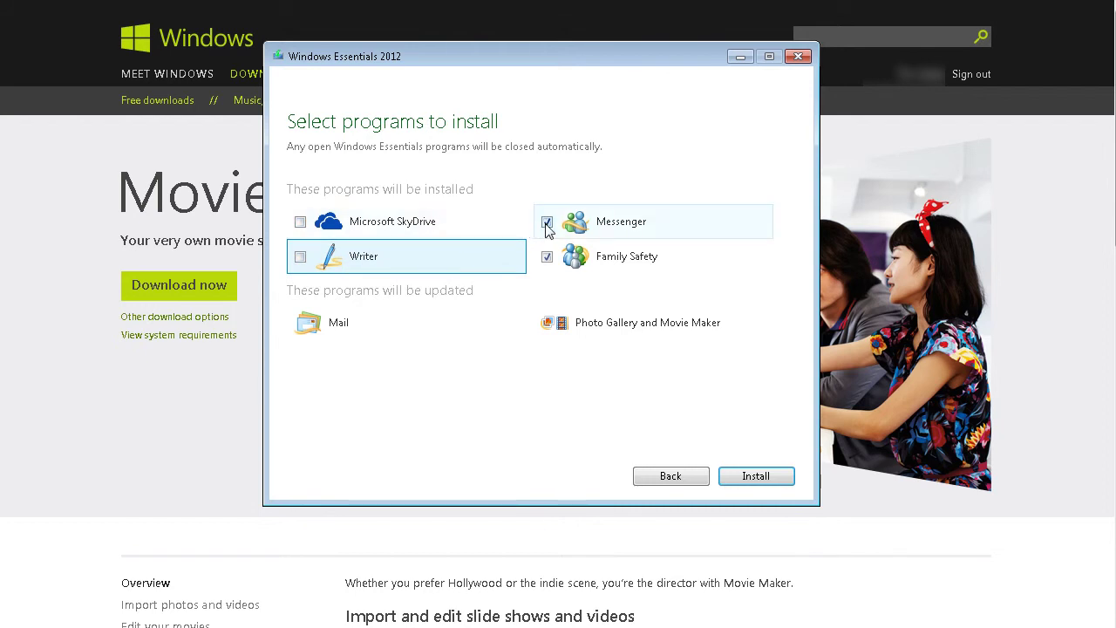
{"action": "left_click", "coordinate": [546, 224]}
{"action": "left_click", "coordinate": [547, 259]}
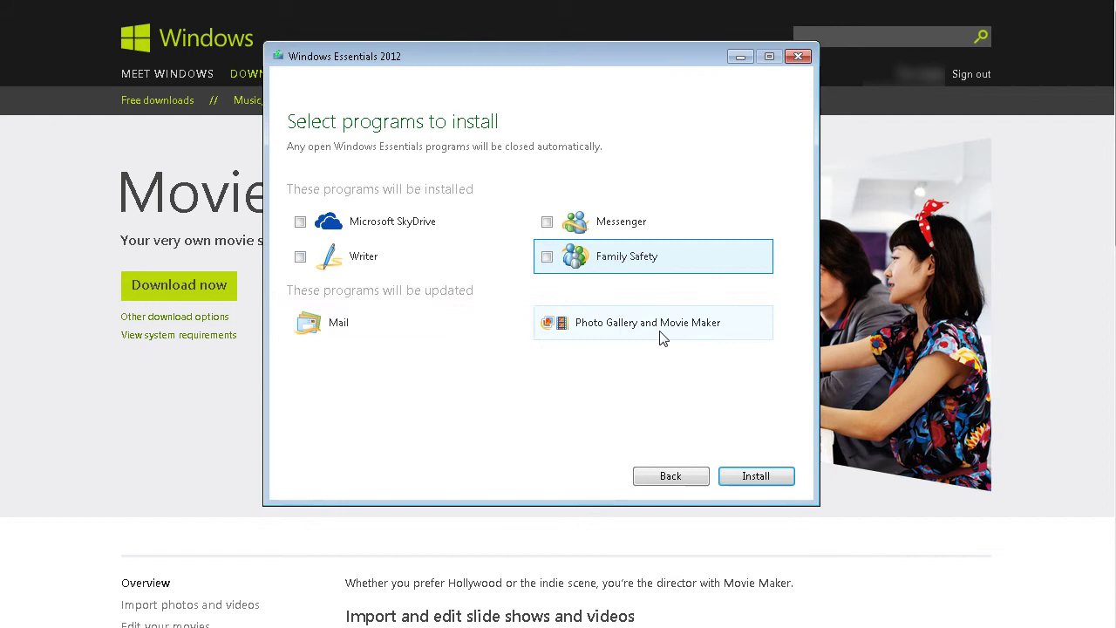
{"action": "left_click", "coordinate": [755, 477]}
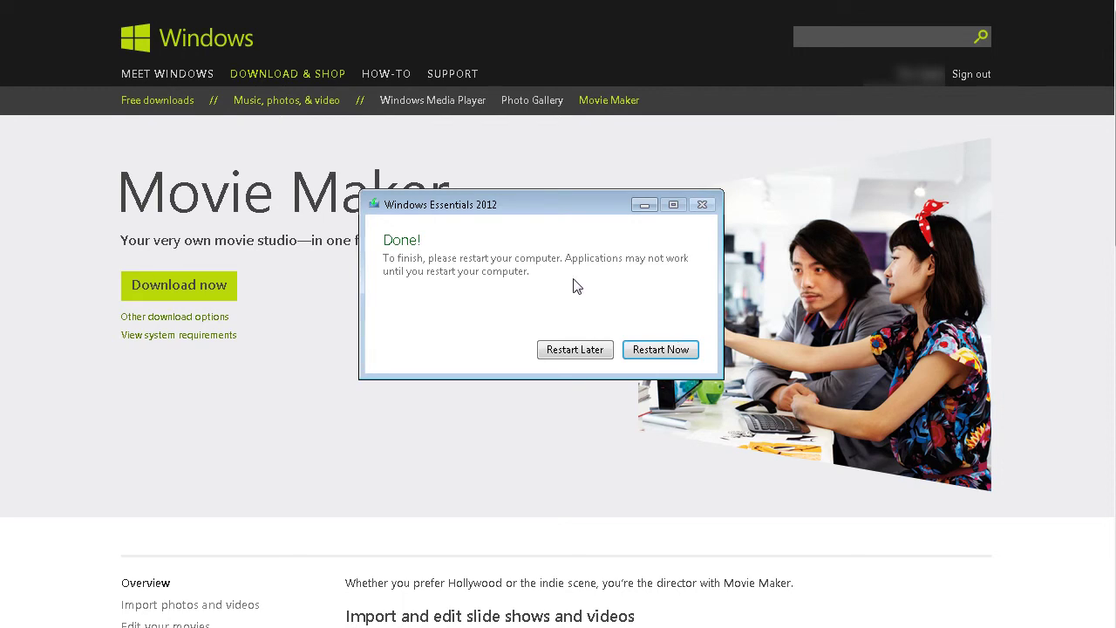
Postpone the restart with Restart Later.
{"action": "left_click", "coordinate": [579, 352]}
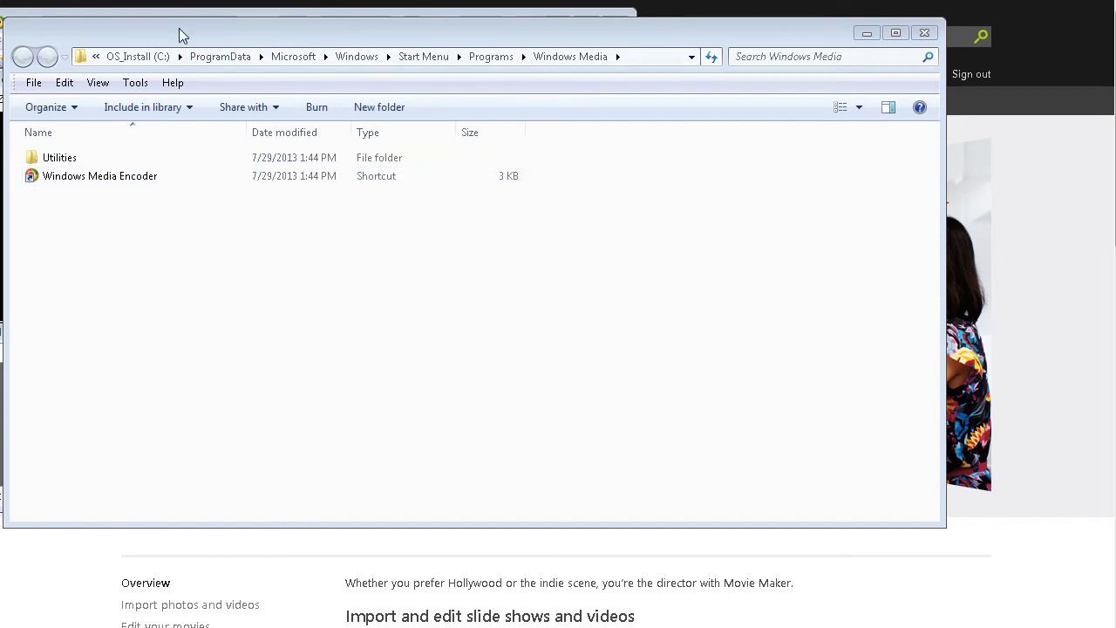
Check the running encoder, then open and close Windows Media File Editor from Utilities.
{"action": "left_click", "coordinate": [867, 33]}
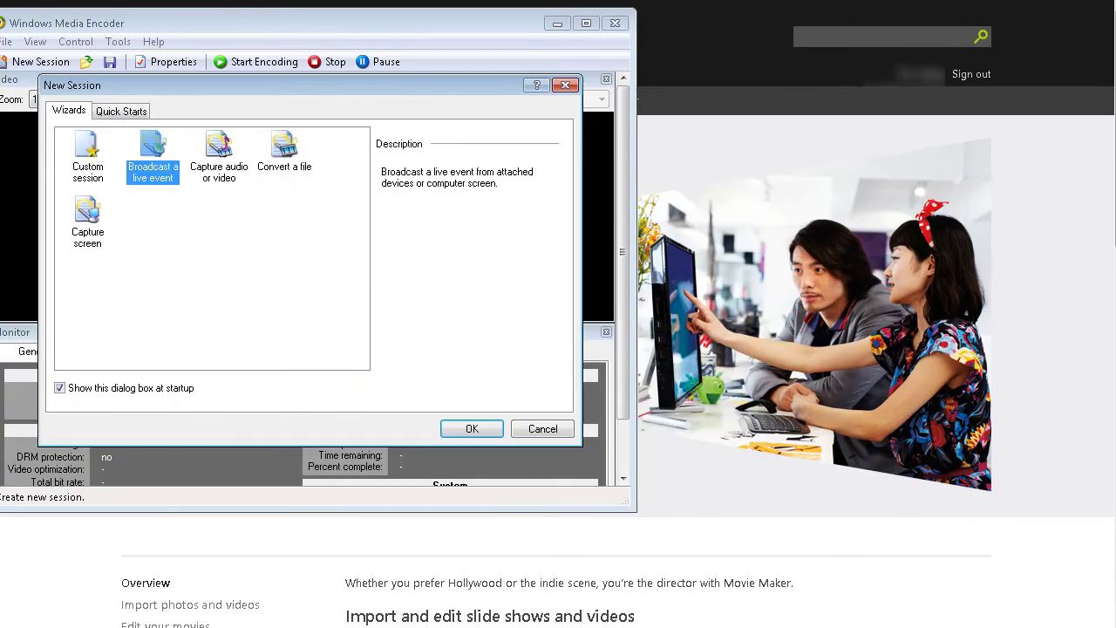
{"action": "key", "text": "alt+Tab"}
{"action": "double_click", "coordinate": [50, 155]}
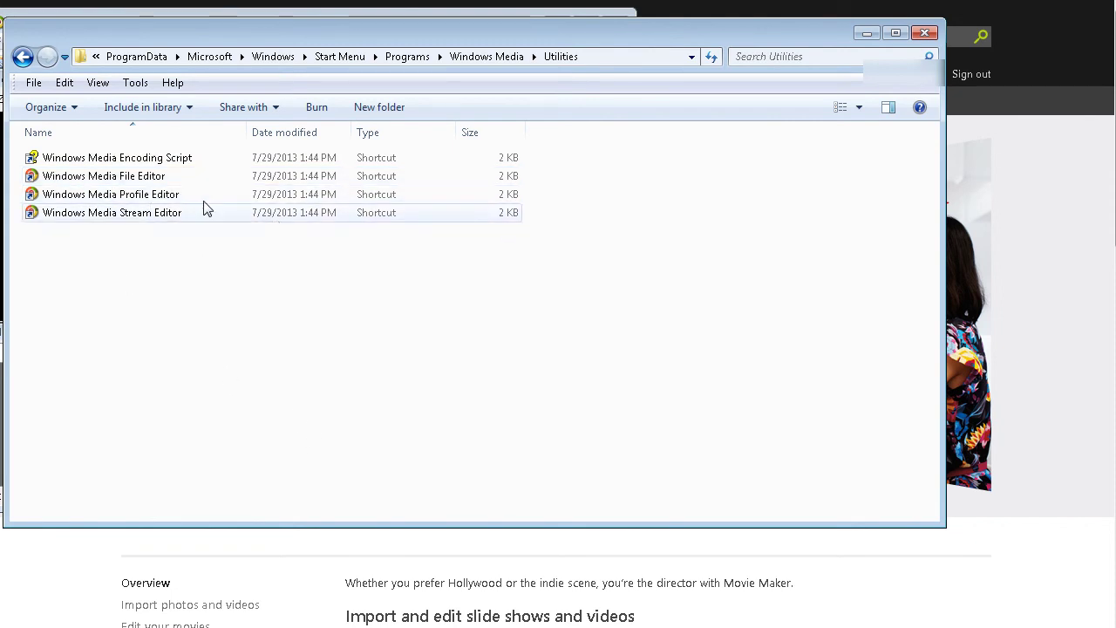
{"action": "double_click", "coordinate": [156, 177]}
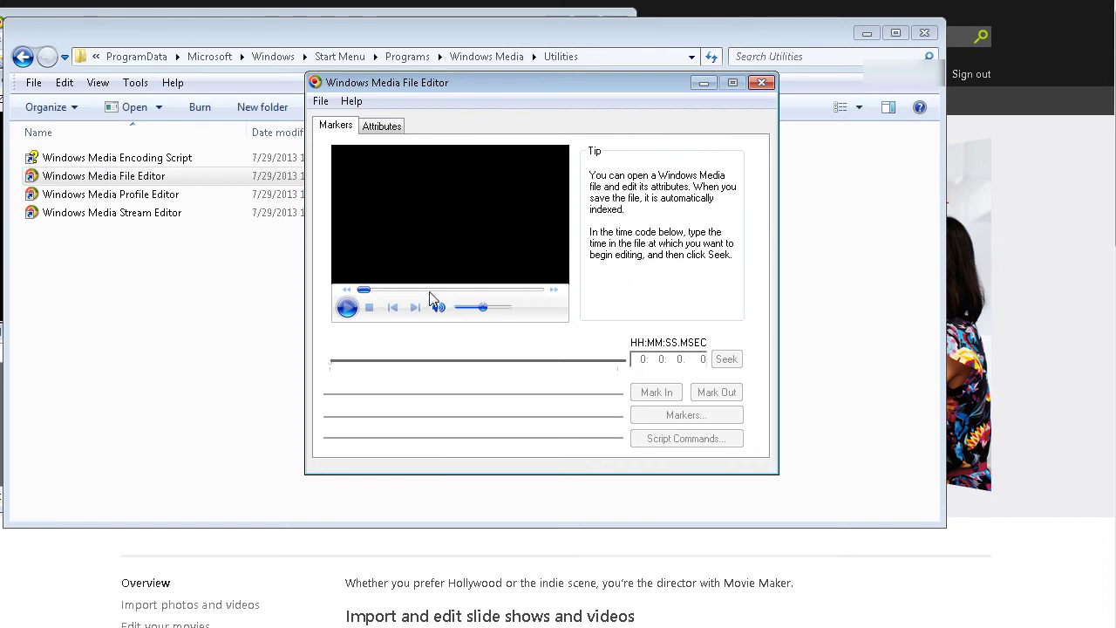
{"action": "left_click", "coordinate": [762, 84]}
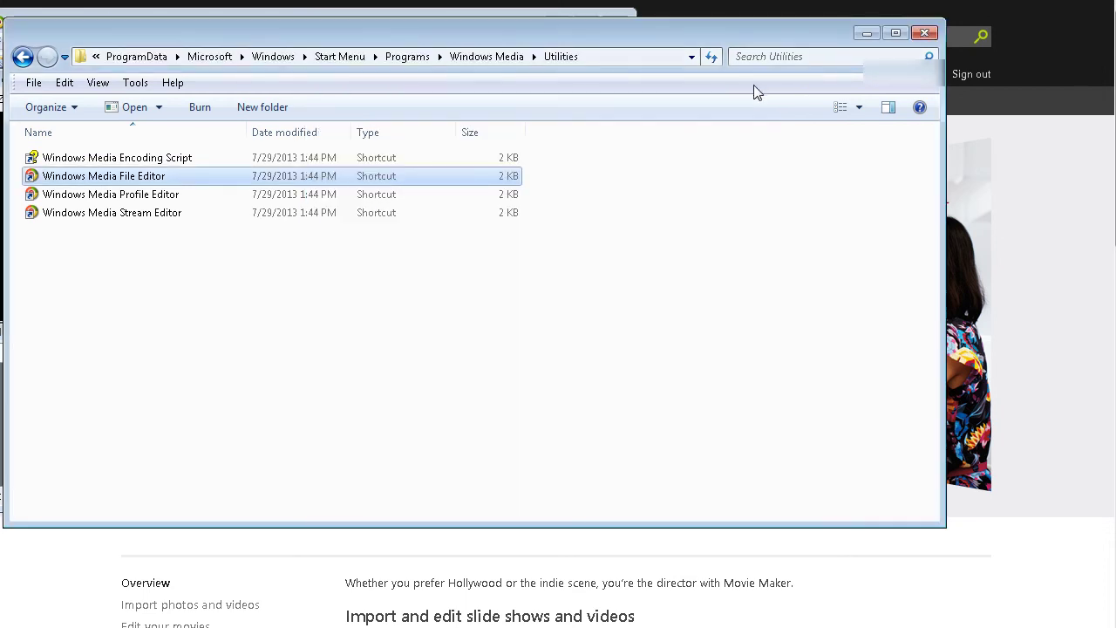
{"action": "left_click", "coordinate": [22, 56]}
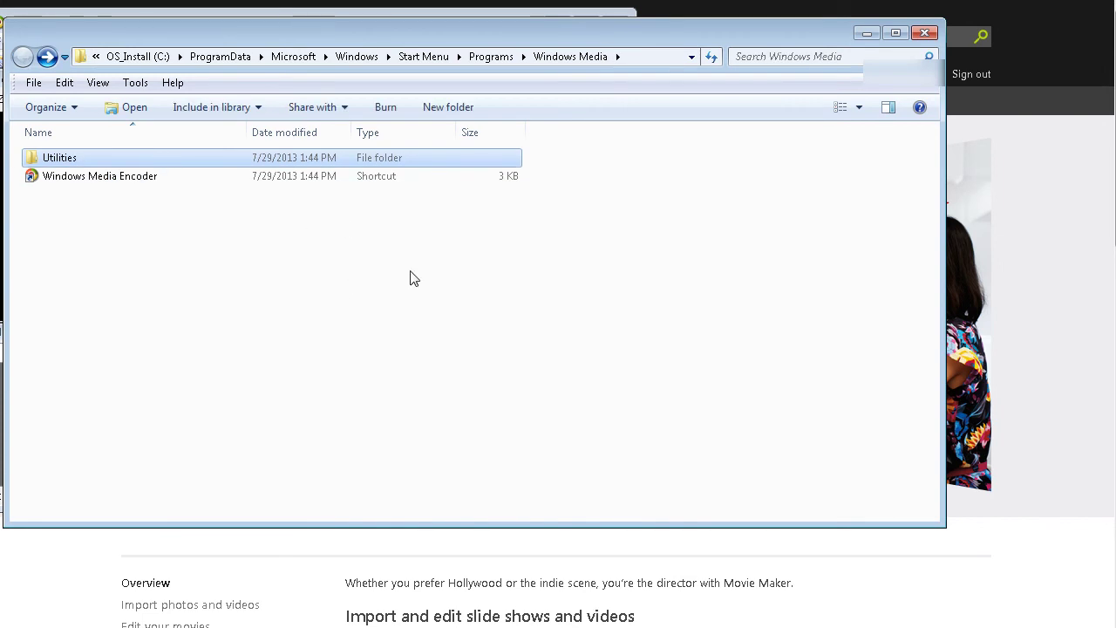